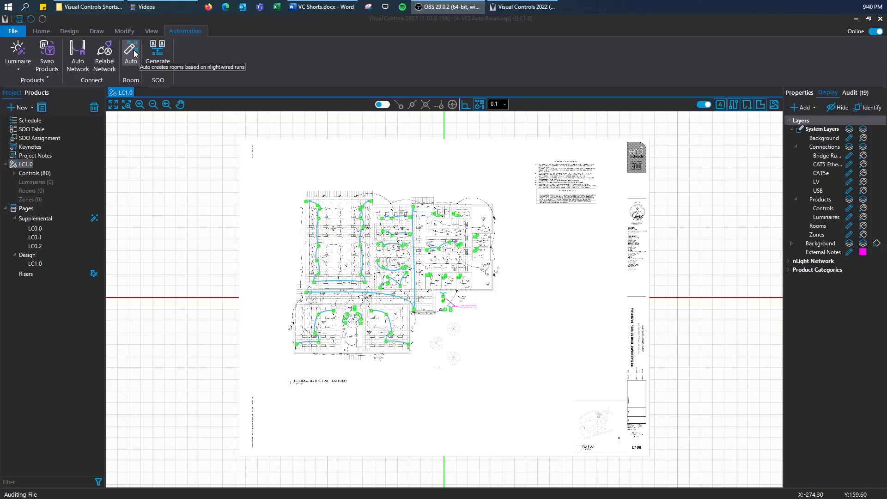
# Step: Automatically generate rooms around the wired nLight runs on LC1.0 and inspect the room outlines across the floor plan
pyautogui.click(136, 54)
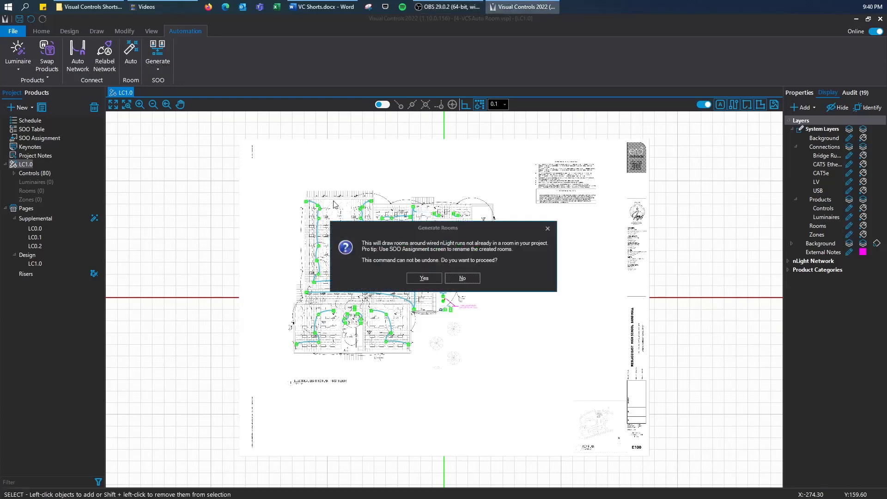
pyautogui.click(424, 279)
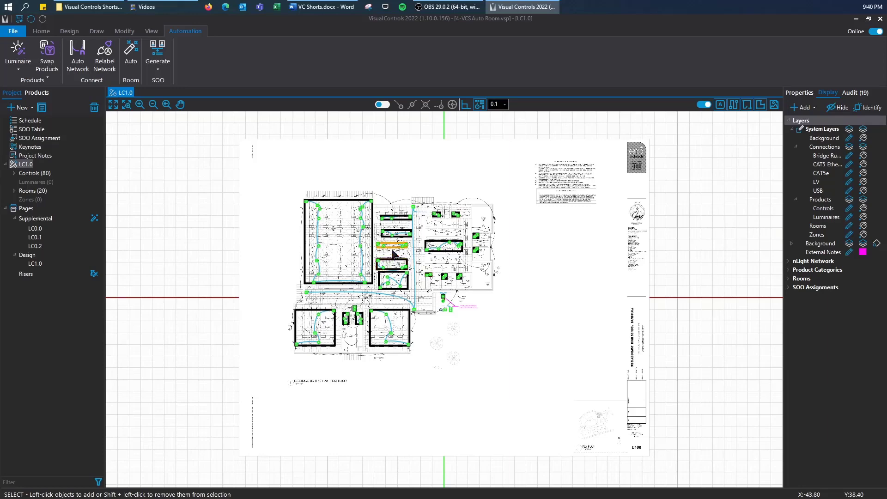
pyautogui.scroll(3, 334, 249)
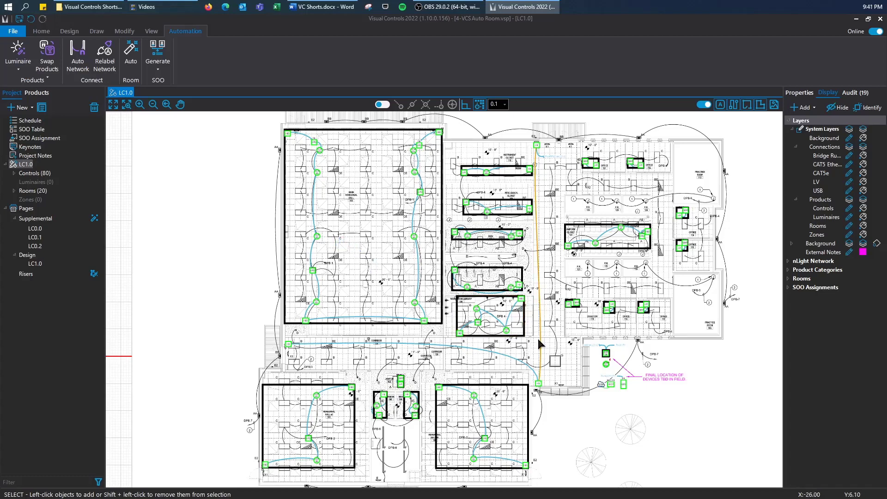
pyautogui.moveTo(537, 338)
pyautogui.mouseDown()
pyautogui.moveTo(493, 311)
pyautogui.moveTo(392, 305)
pyautogui.moveTo(408, 316)
pyautogui.mouseUp()
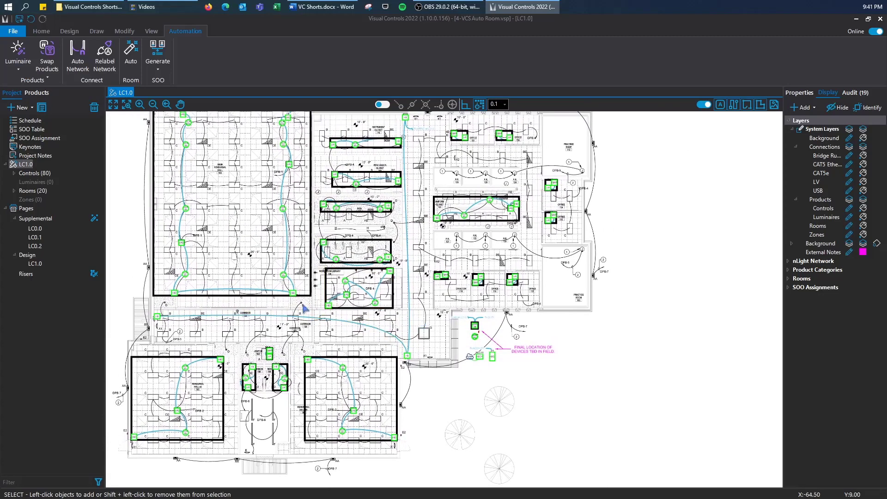
pyautogui.scroll(3, 464, 330)
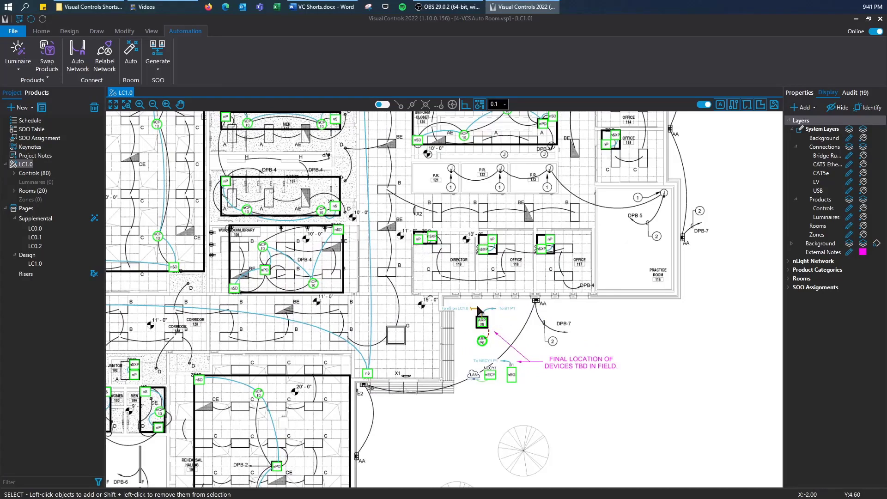
pyautogui.scroll(-5, 481, 304)
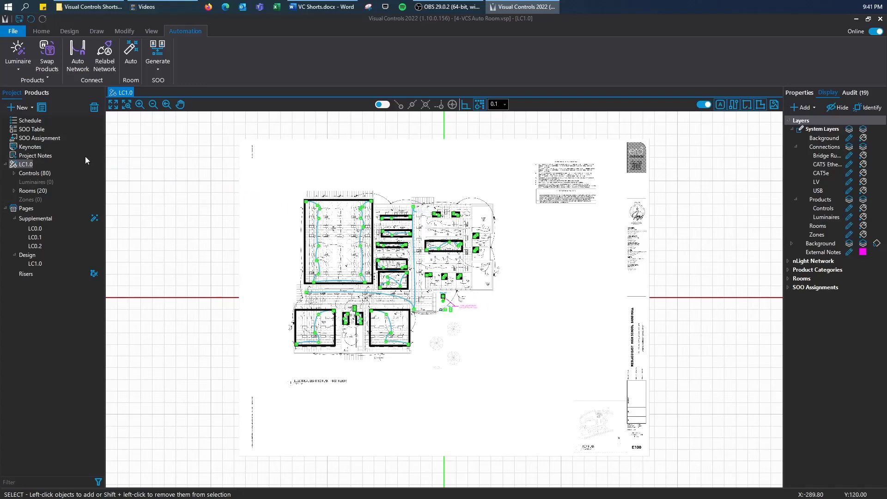
# Step: Open the SOO Assignment table and rename Room 1 as 102 JANITOR
pyautogui.doubleClick(46, 137)
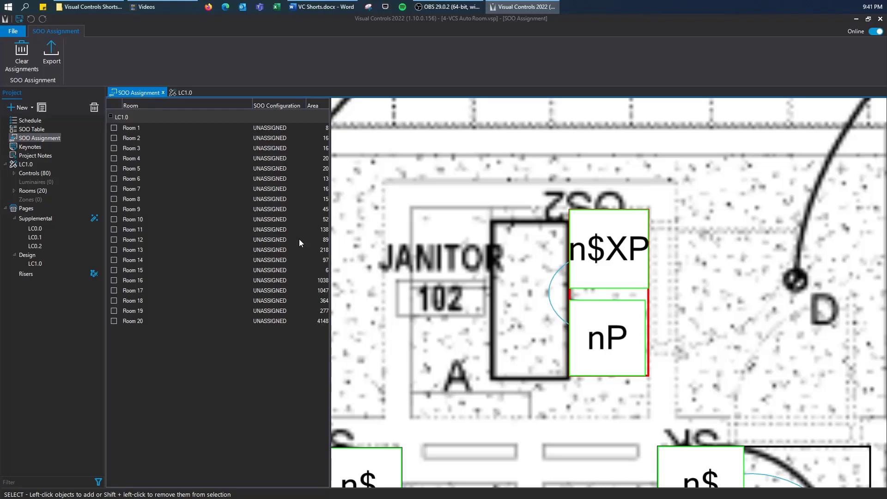
pyautogui.doubleClick(166, 125)
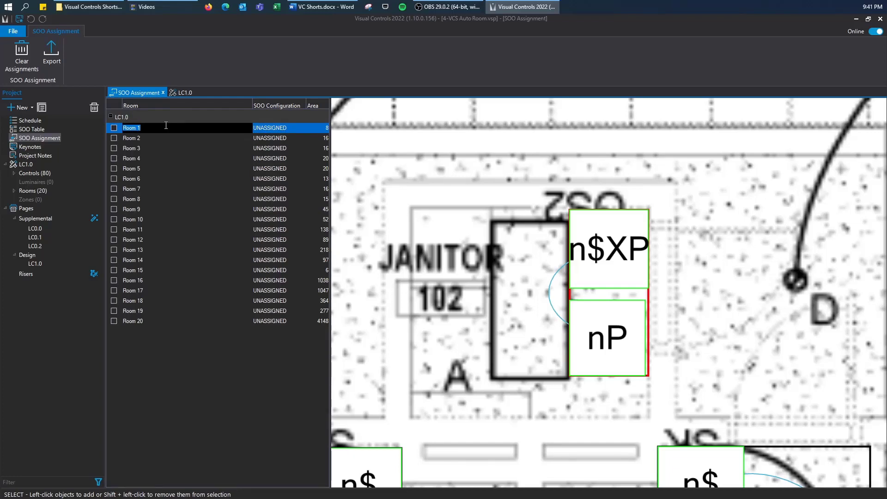
pyautogui.write('102 JANITOR')
pyautogui.press('Return')
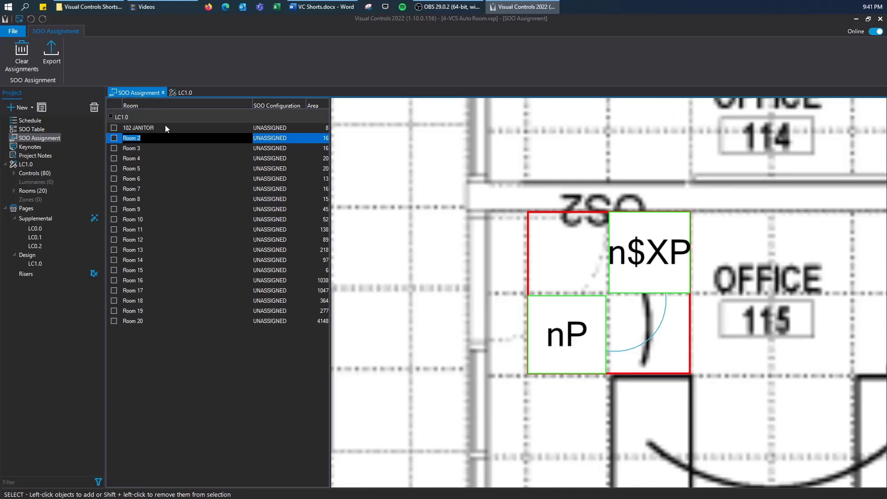
# Step: Rename Rooms 2 to 5 as 115 OFFICE, 114 OFFICE, 112 OFFICE and 111 OFFICE, and return to the LC1.0 drawing
pyautogui.write('115 OFFICE')
pyautogui.press('Return')
pyautogui.write('114 OFFICE')
pyautogui.press('Return')
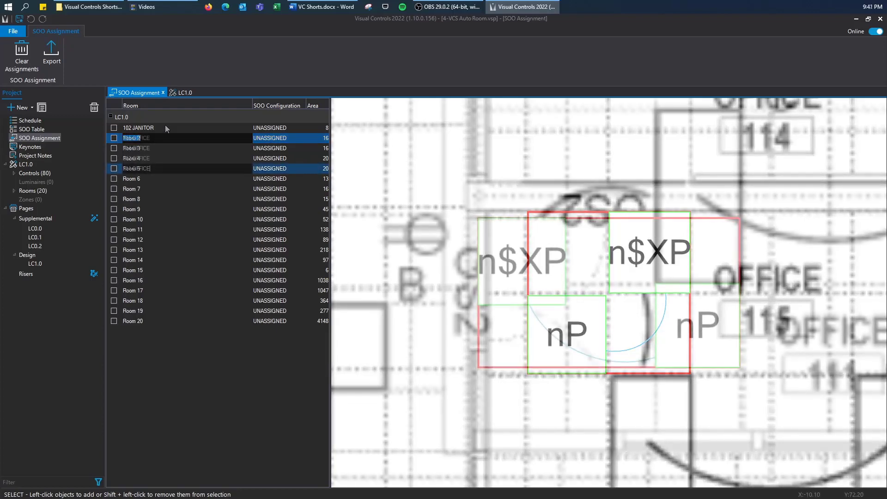
pyautogui.write('112 OFFICE')
pyautogui.press('Return')
pyautogui.write('111 OFFICE')
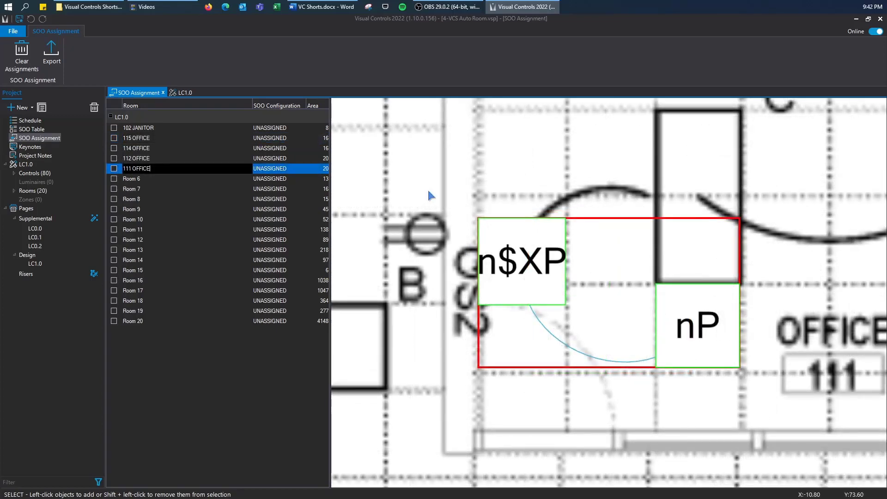
pyautogui.click(428, 187)
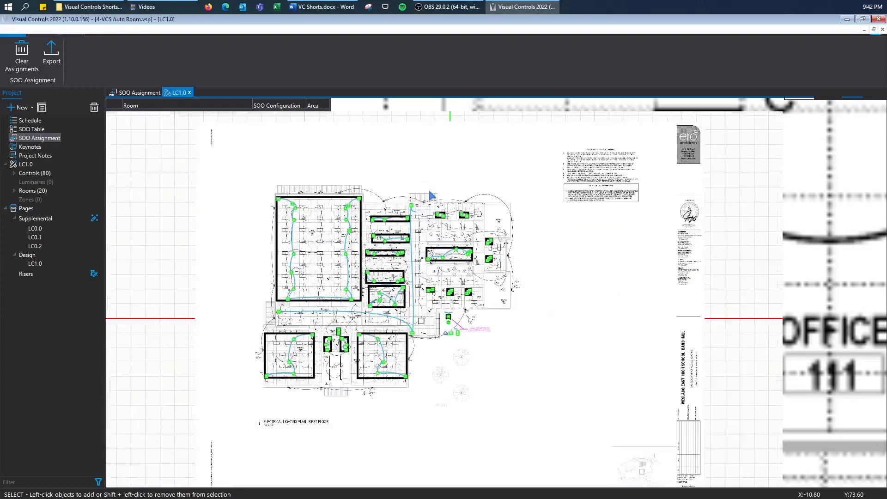
pyautogui.scroll(-1, 424, 240)
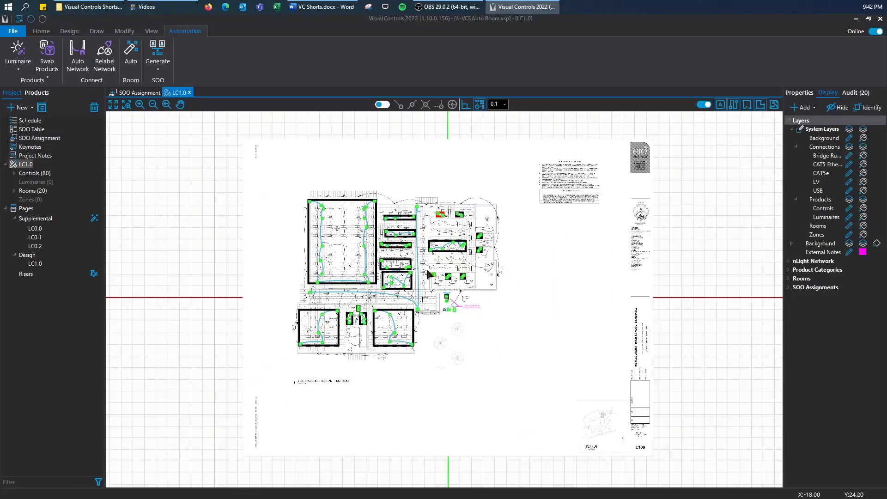
pyautogui.rightClick(537, 271)
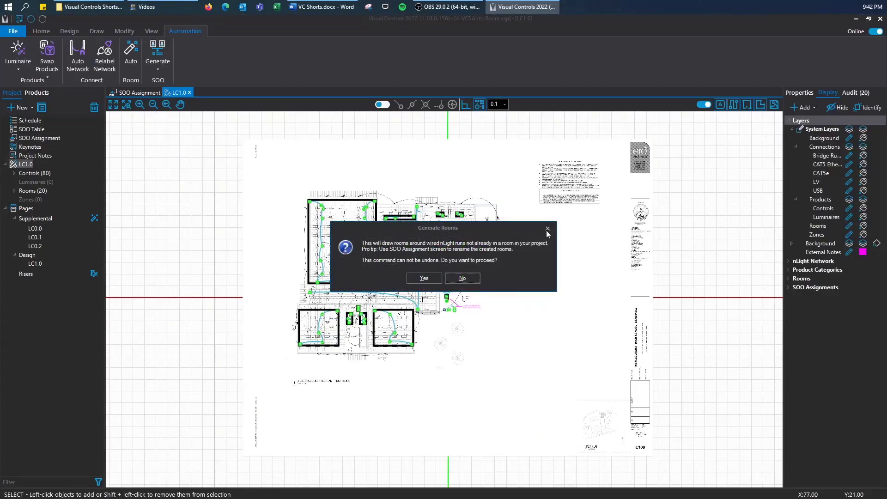
pyautogui.click(462, 278)
# Step: Swap the project's products from nLight Wired to nLight Air with the Swap nWSX option, without saving first
pyautogui.scroll(3, 413, 267)
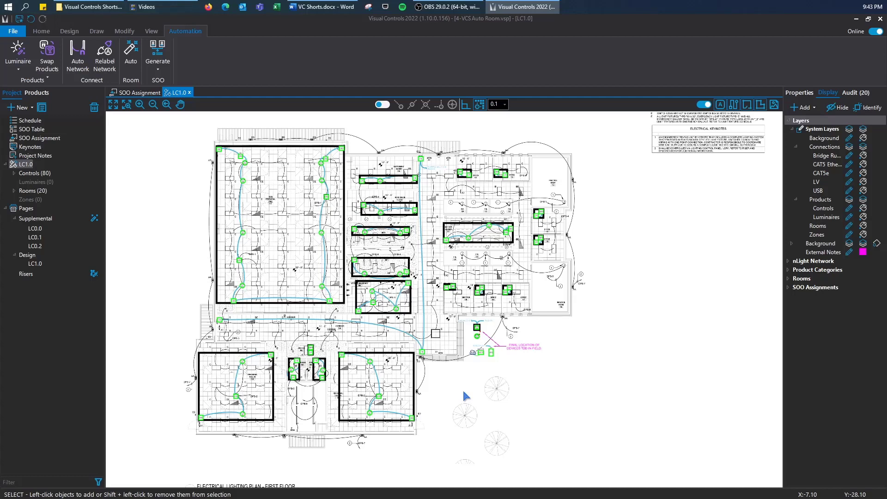
pyautogui.click(47, 75)
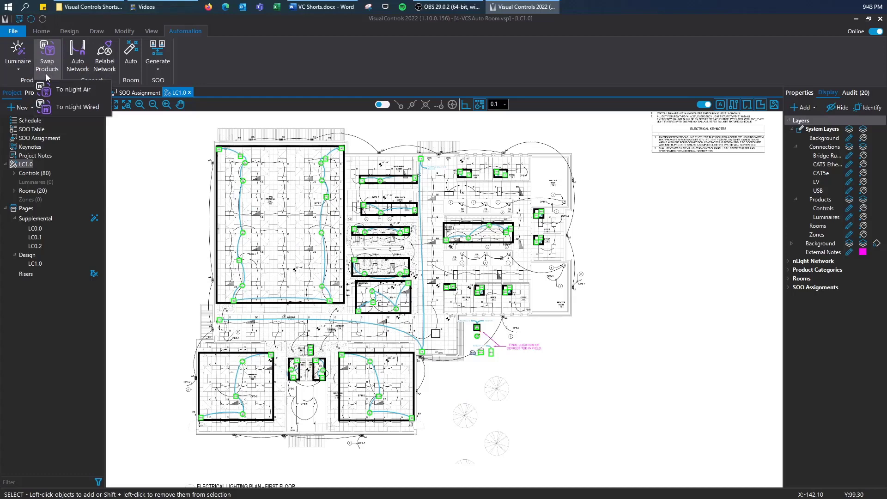
pyautogui.click(68, 95)
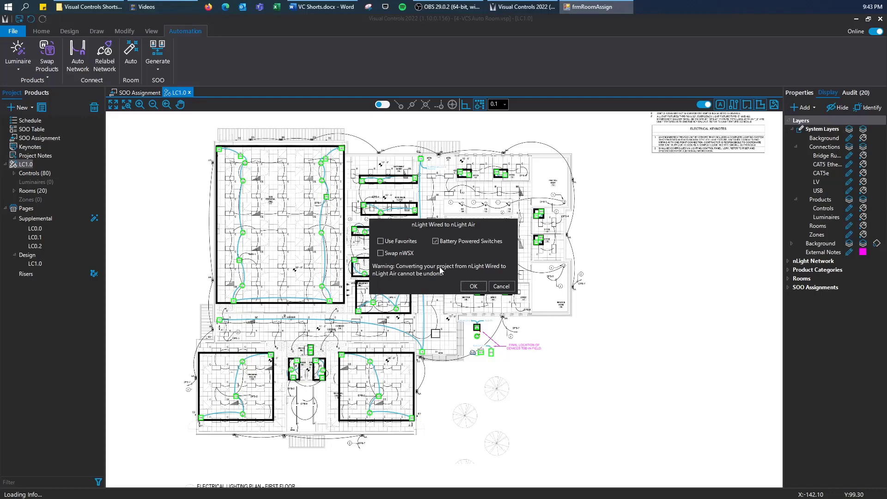
pyautogui.click(381, 253)
pyautogui.click(473, 286)
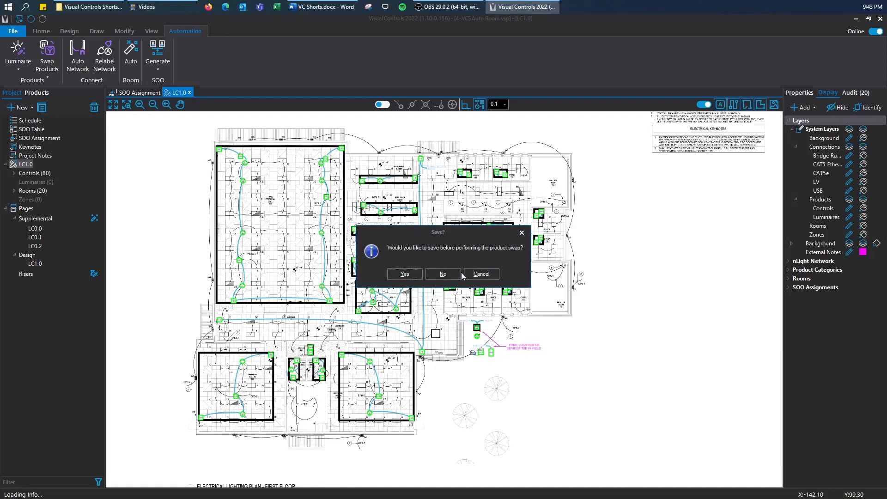
pyautogui.click(444, 275)
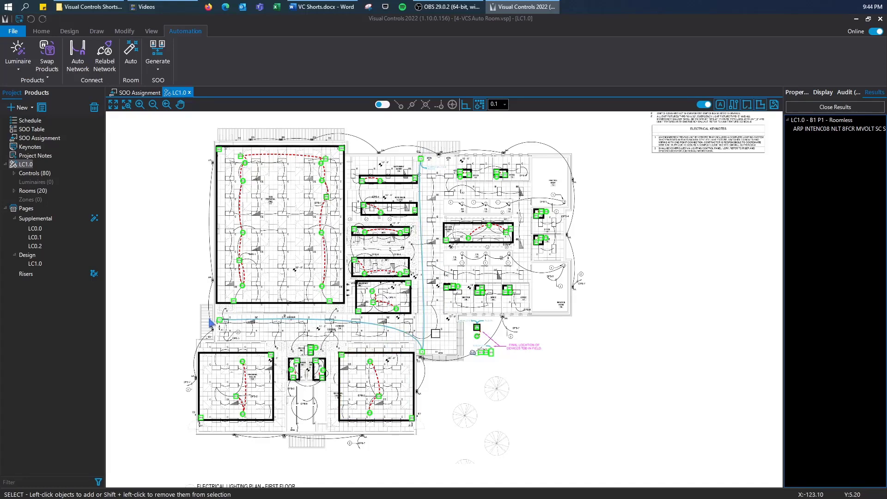
# Step: Examine the swapped nLight Air devices and their connections in the rooms across the LC1.0 floor plan
pyautogui.scroll(5, 307, 342)
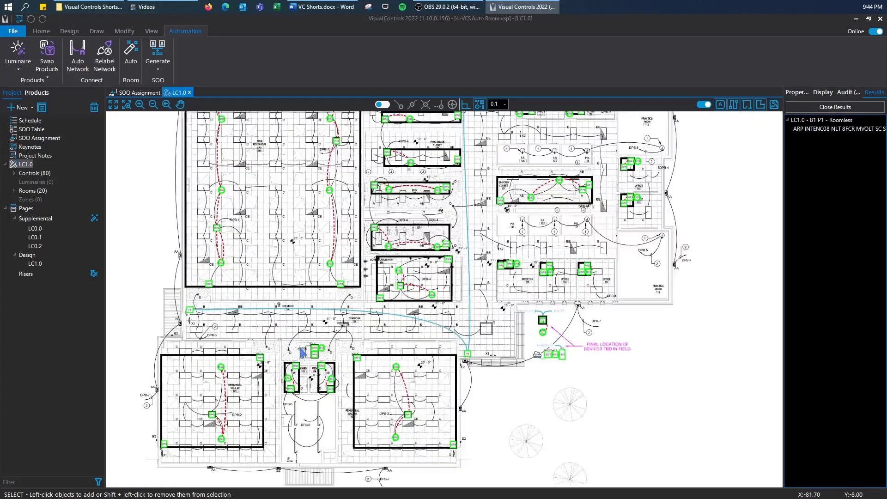
pyautogui.scroll(-1, 477, 317)
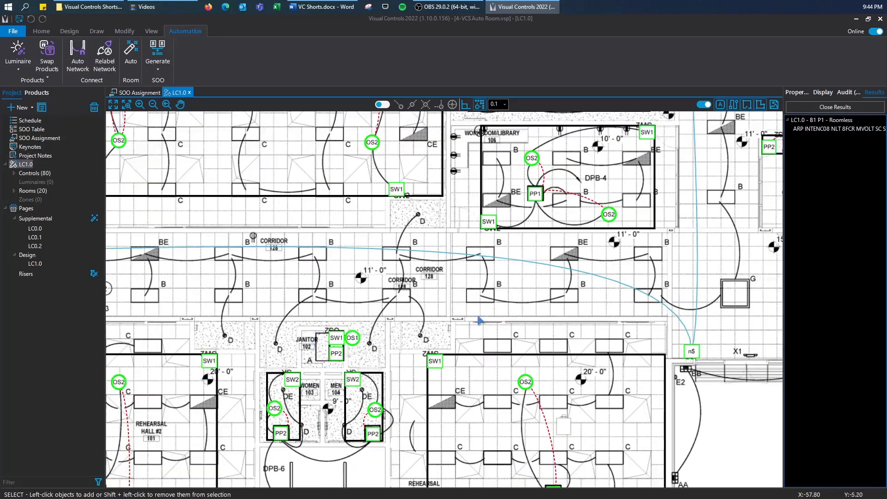
pyautogui.scroll(1, 578, 290)
pyautogui.moveTo(578, 290); pyautogui.dragTo(202, 360)
pyautogui.scroll(-1, 436, 283)
pyautogui.scroll(1, 438, 287)
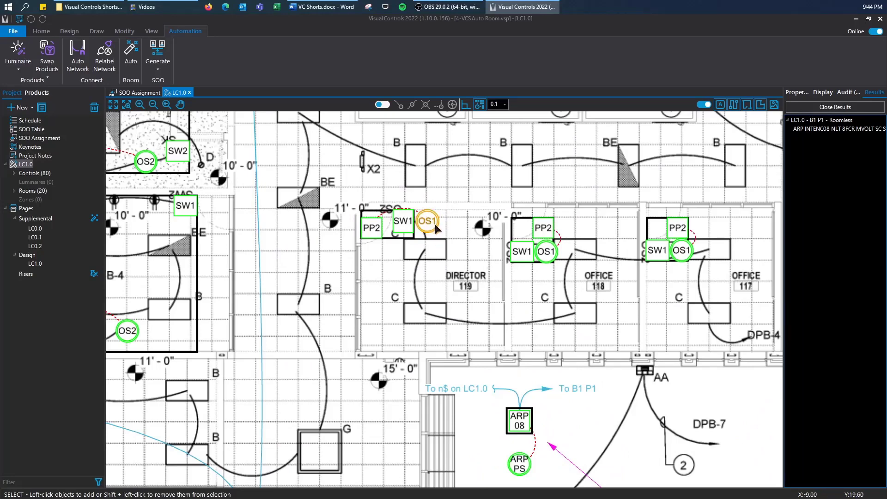
pyautogui.scroll(-2, 435, 225)
pyautogui.moveTo(436, 226); pyautogui.dragTo(408, 409)
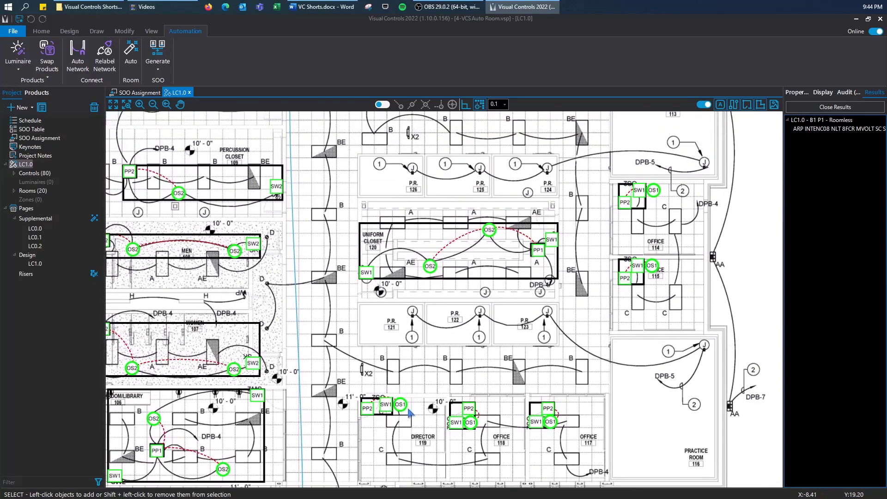
pyautogui.scroll(-1, 412, 406)
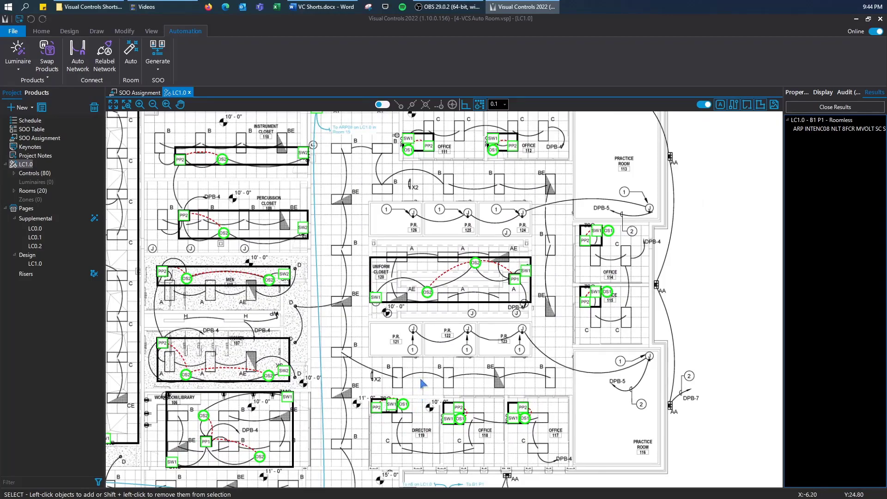
pyautogui.scroll(-4, 421, 383)
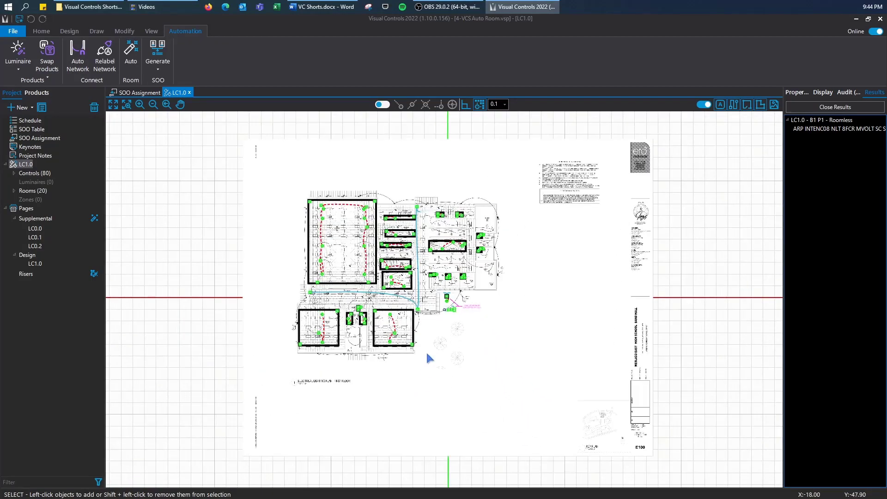